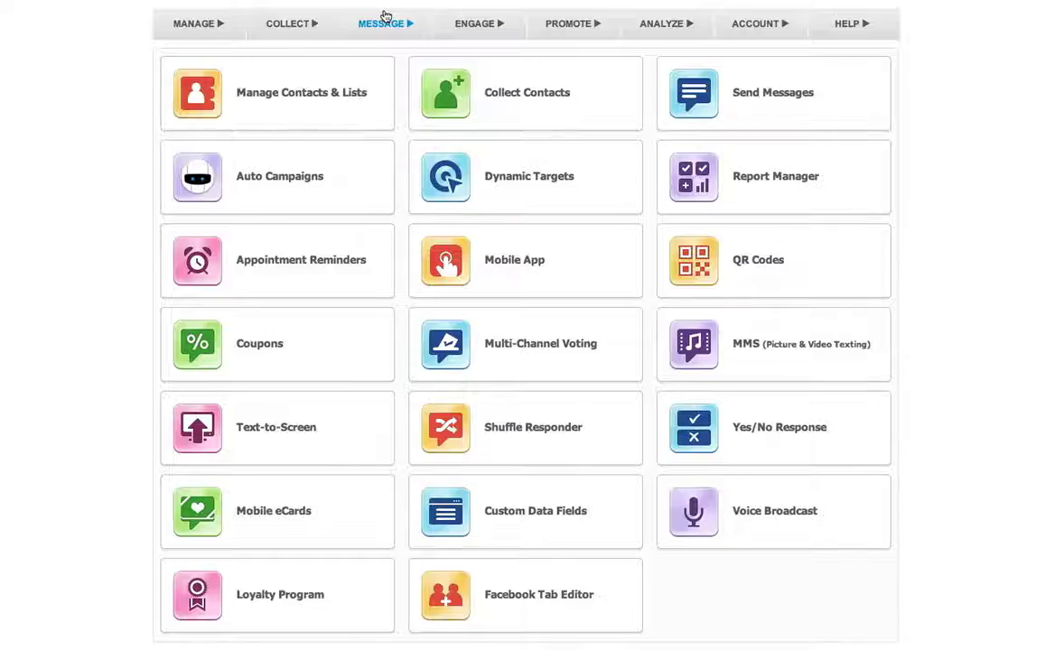
Open the Send Messages page and enter "Description goes here" as the message description
left_click(385, 19)
mouse_move(396, 56)
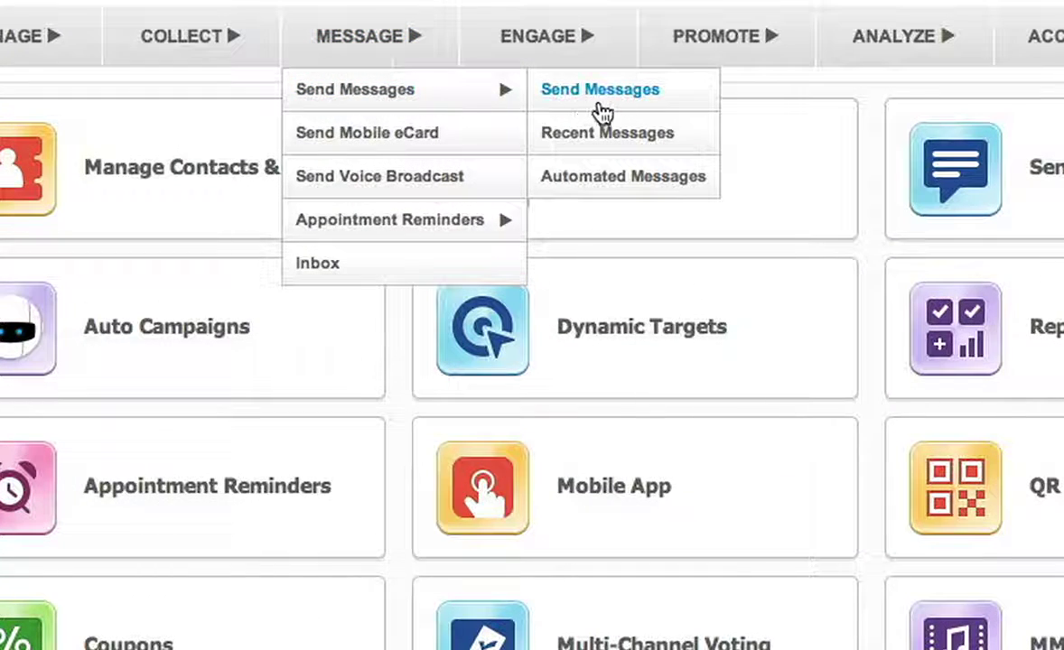
left_click(599, 108)
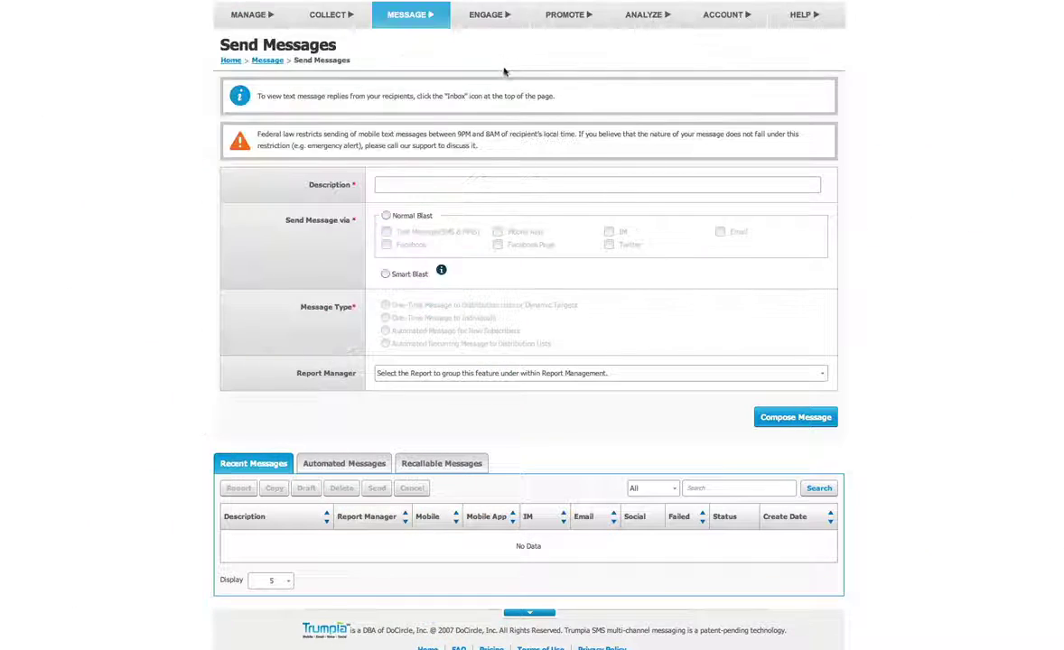
left_click(441, 185)
type("Description")
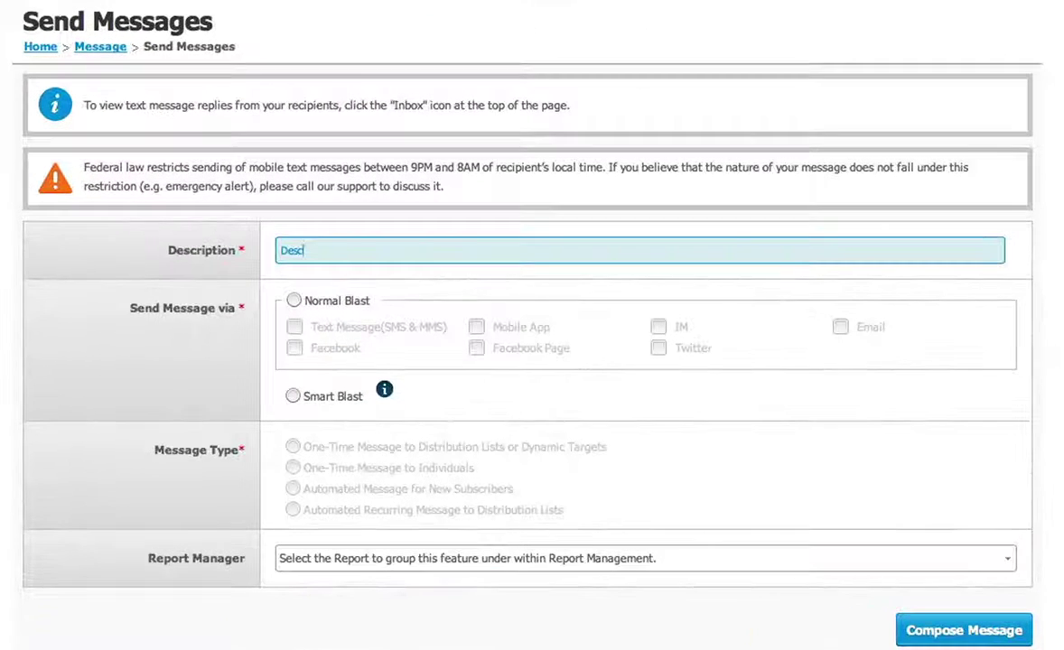
type(" goes here")
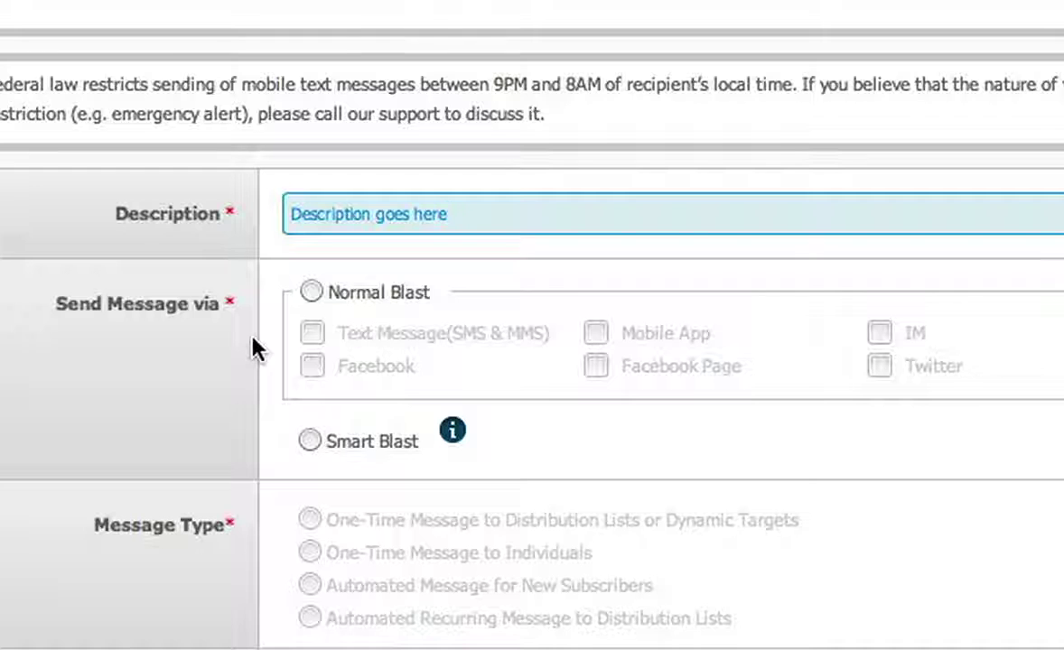
Set delivery to a Normal Blast via Text Message (SMS & MMS), with the type One-Time Message to Distribution Lists or Dynamic Targets
left_click(313, 296)
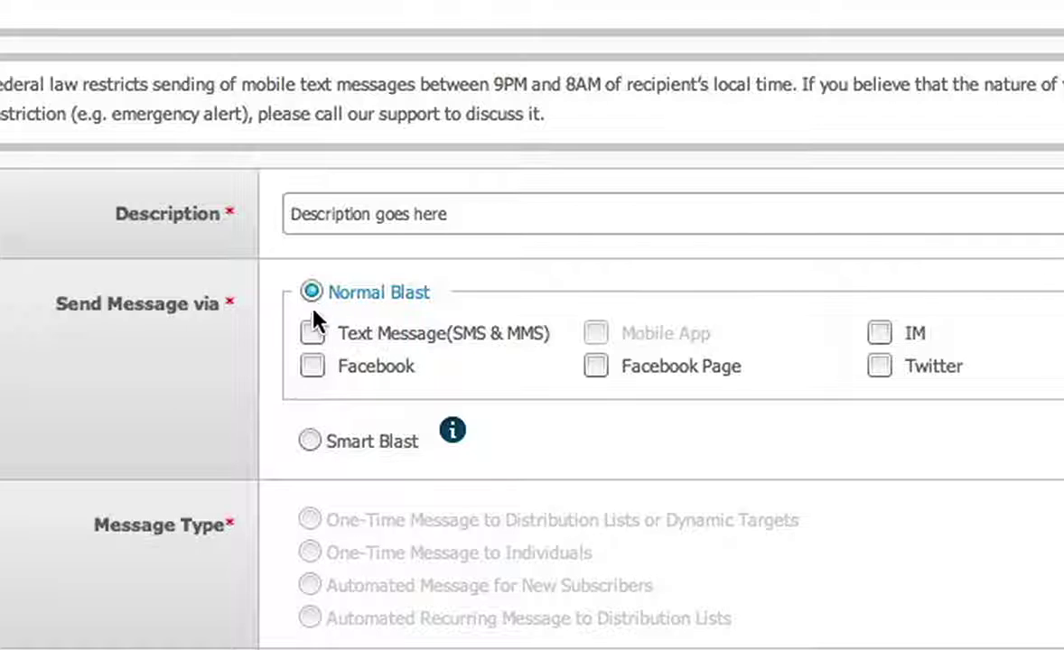
left_click(315, 336)
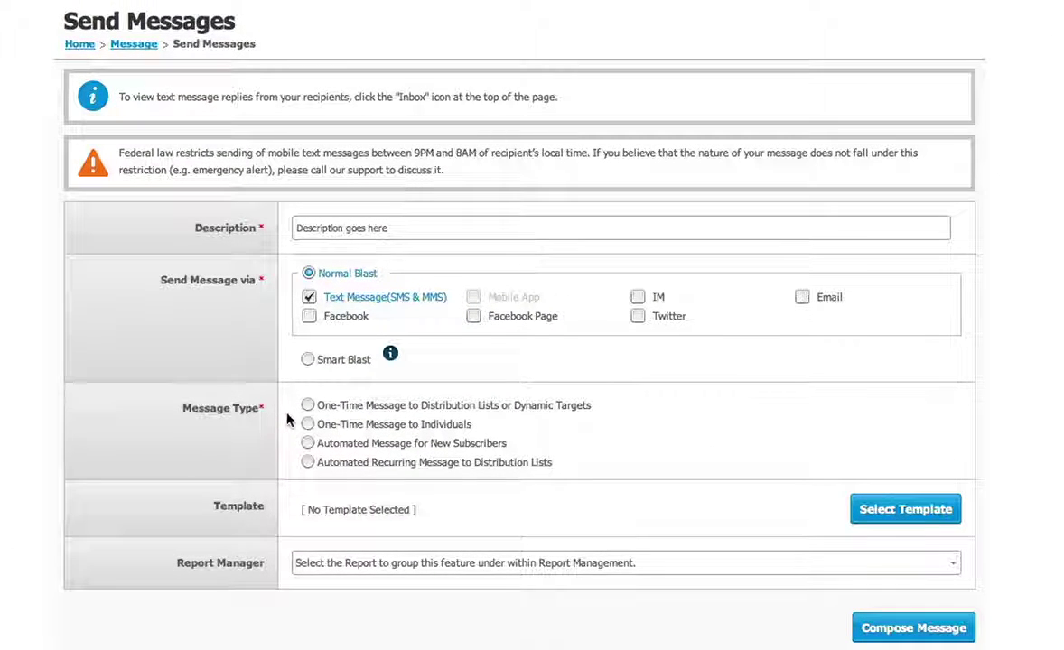
left_click(308, 407)
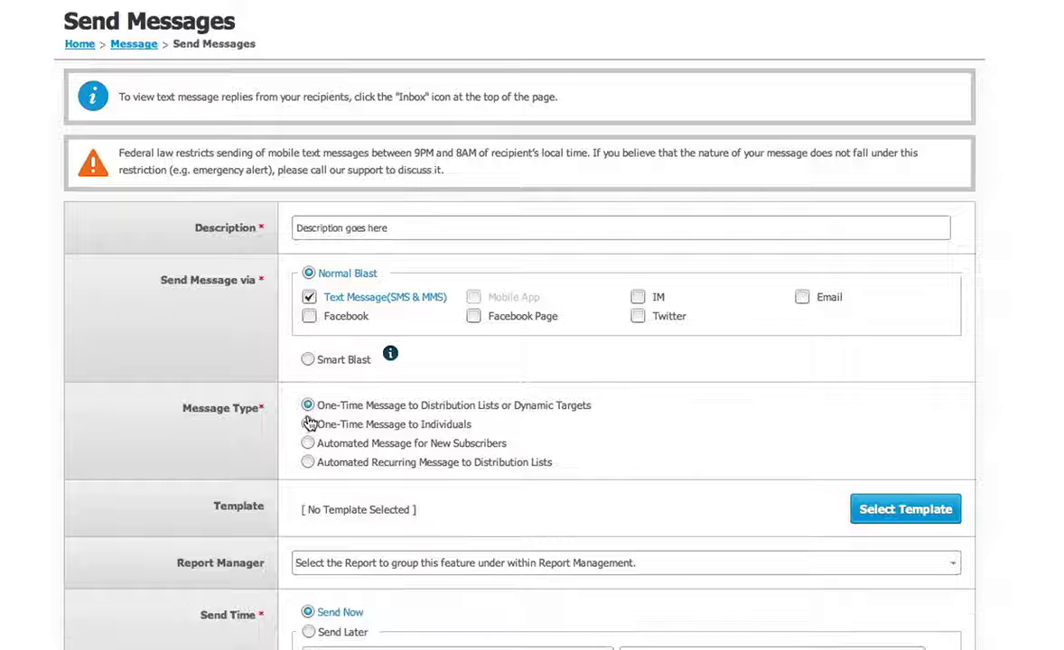
left_click(308, 425)
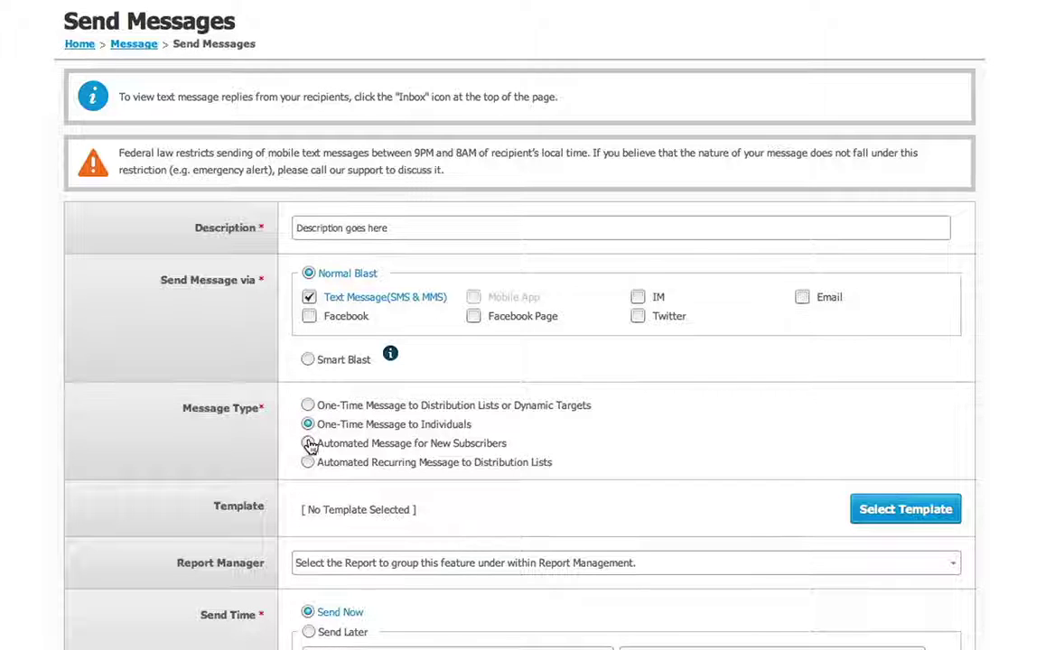
left_click(308, 444)
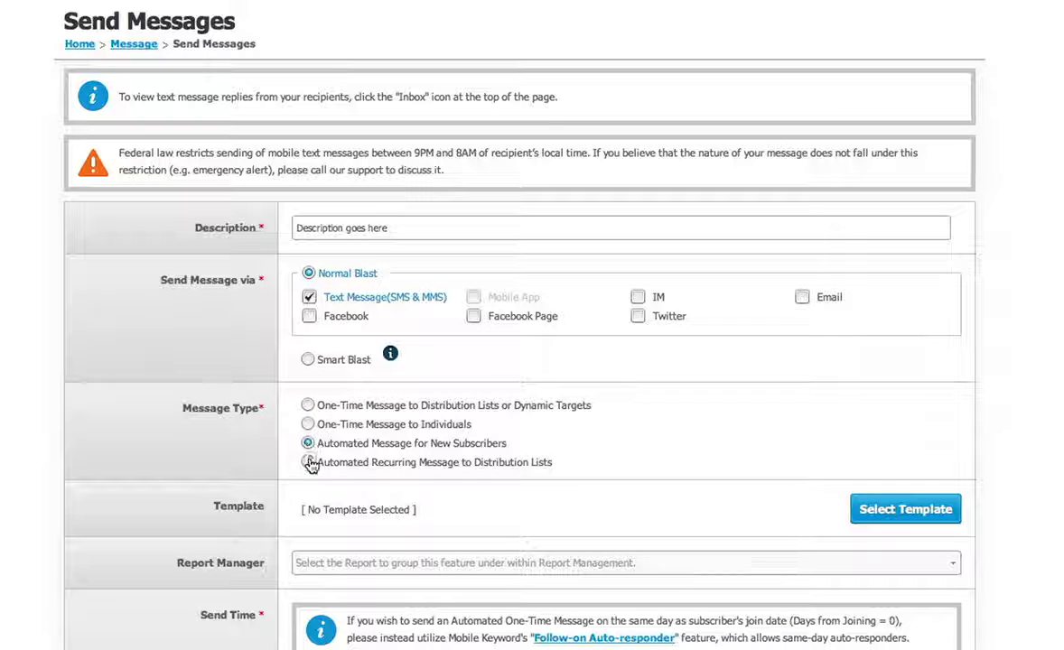
left_click(310, 463)
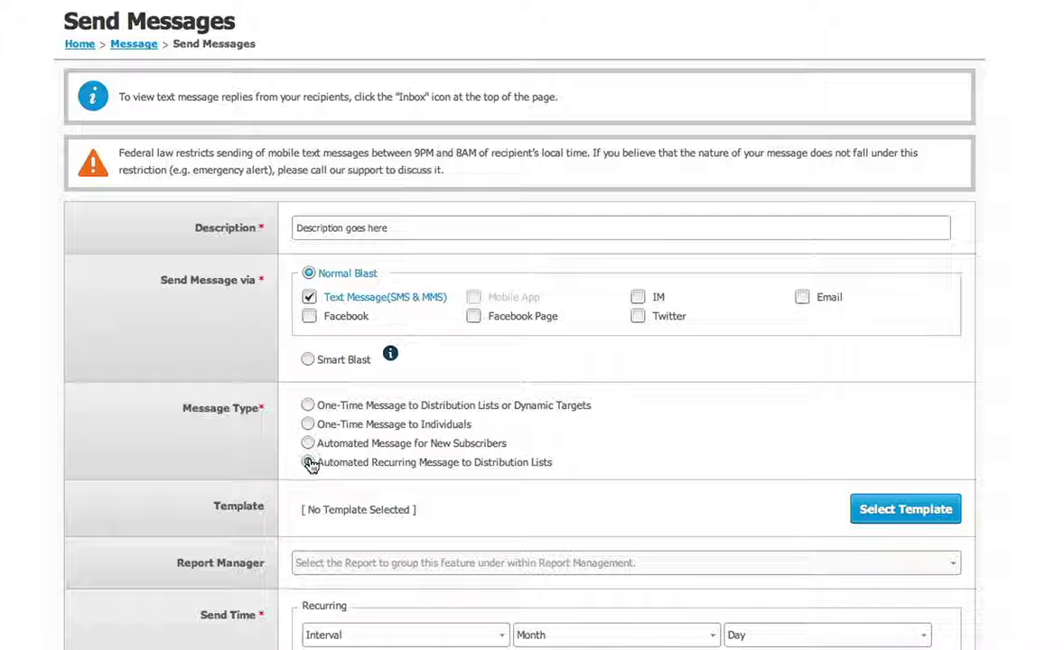
left_click(309, 407)
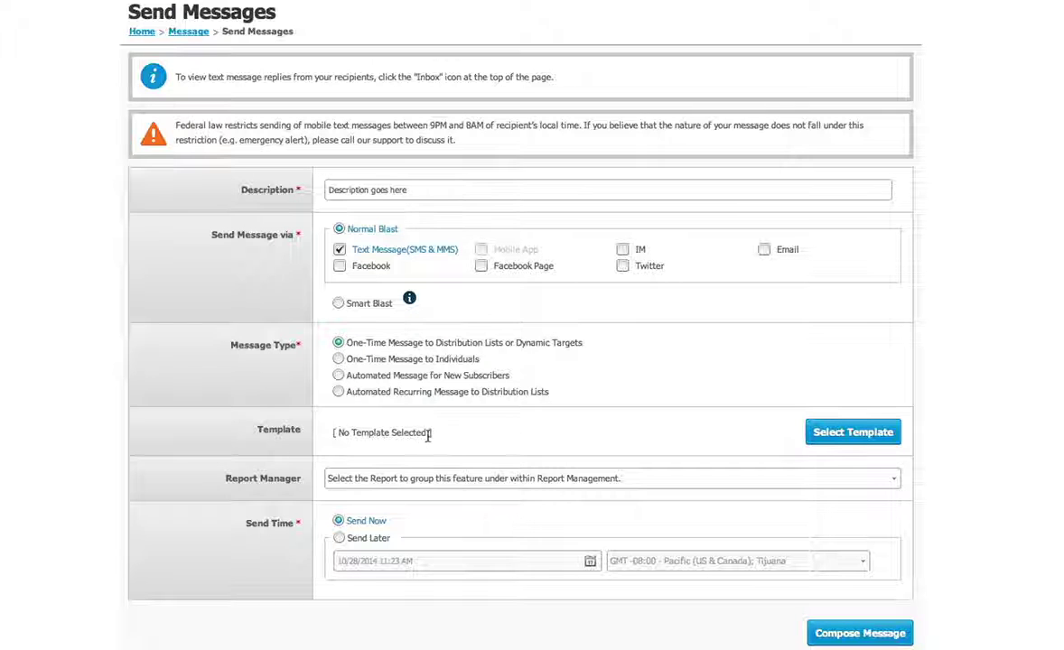
Check the available message templates and the Report Manager options without choosing any
left_click(853, 433)
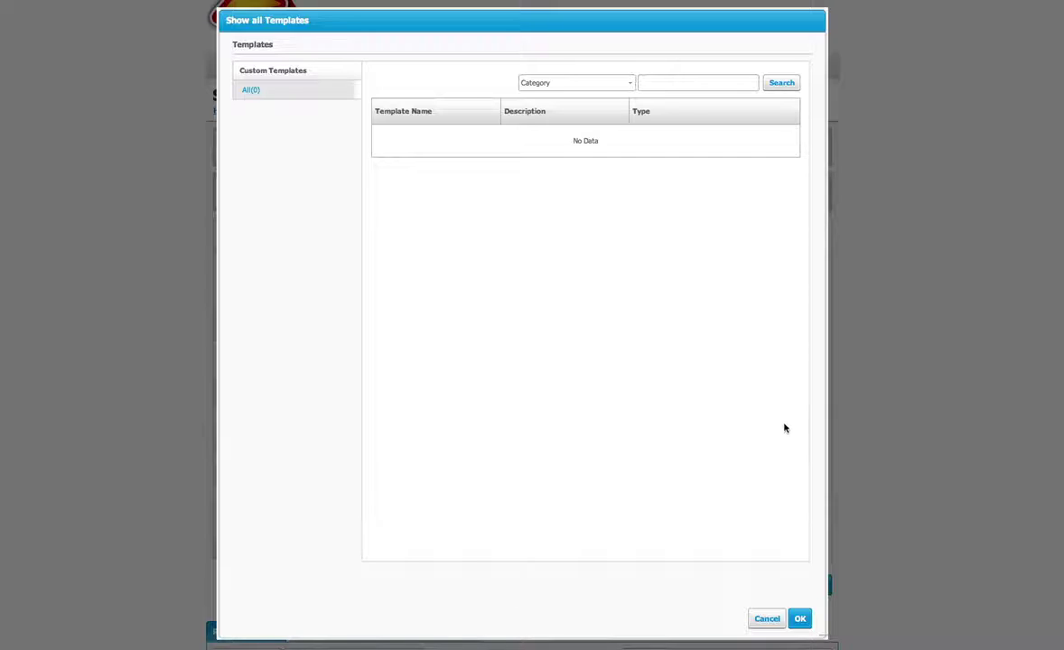
left_click(767, 619)
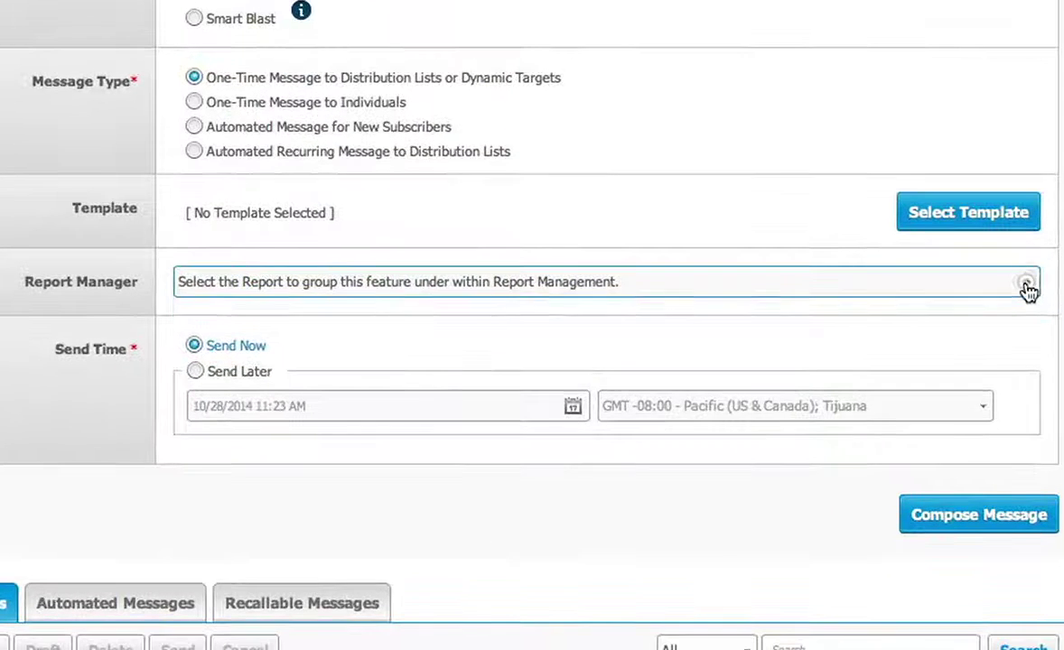
left_click(892, 485)
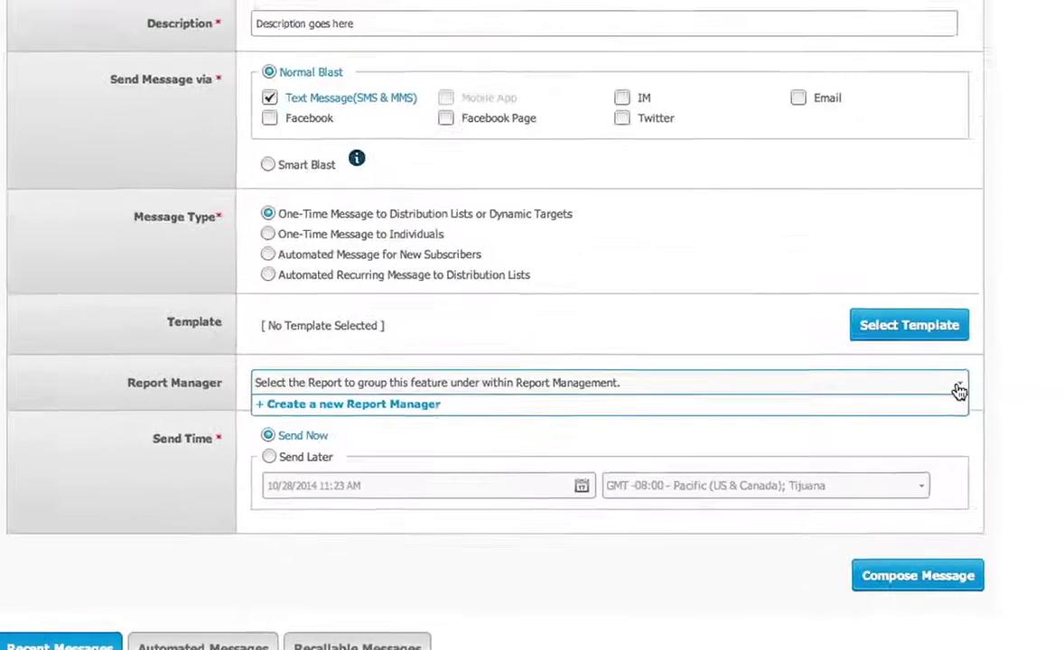
left_click(1028, 287)
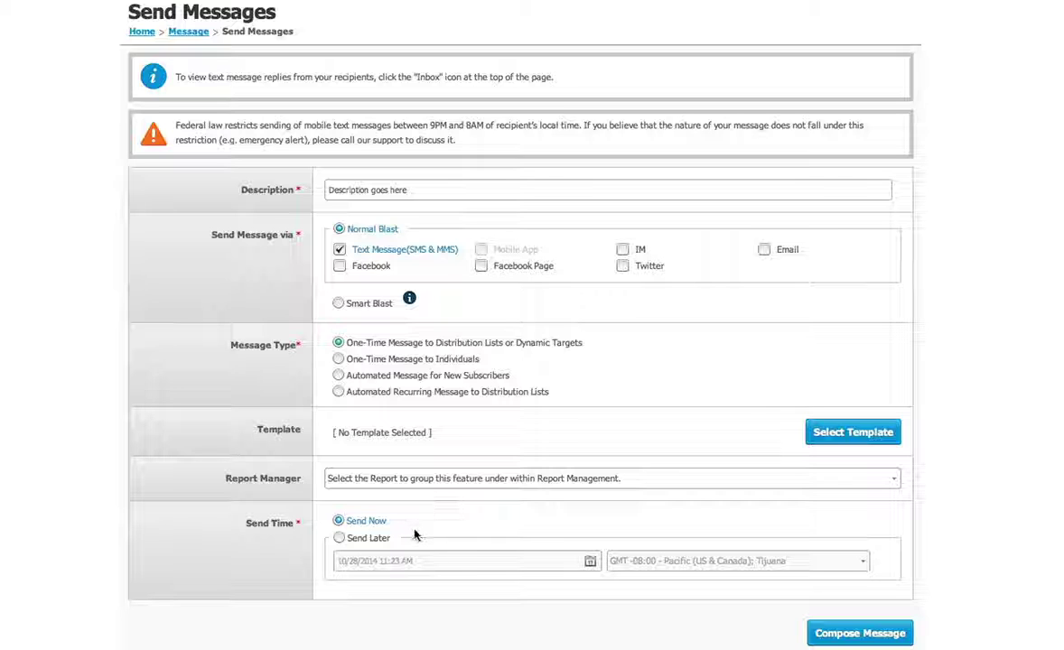
Look at the Send Later date and time options and return the send time to Send Now
left_click(340, 539)
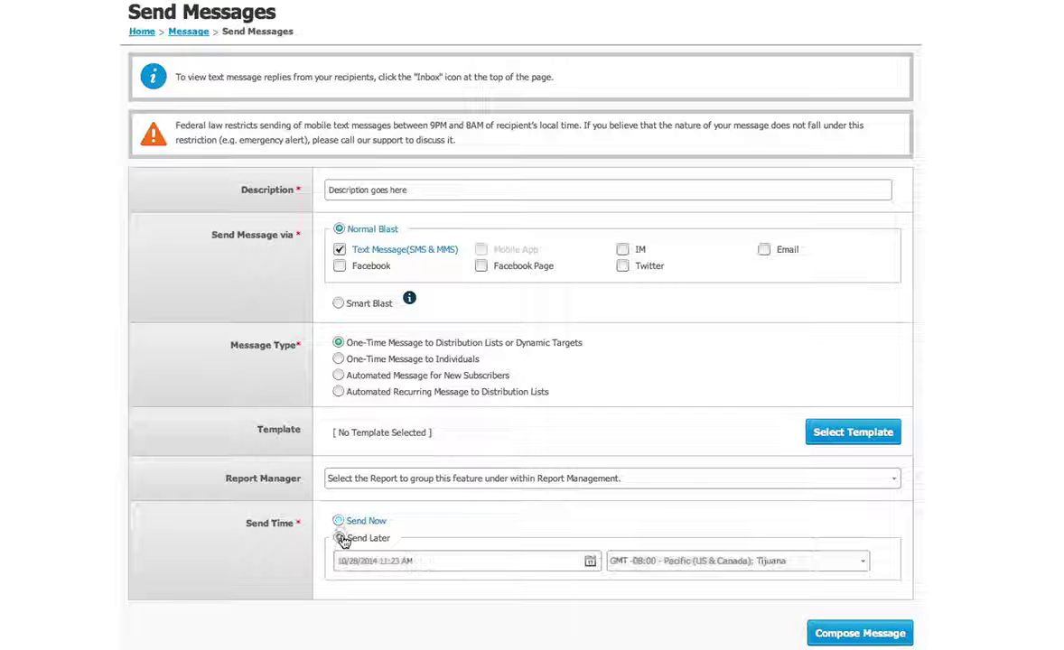
left_click(590, 563)
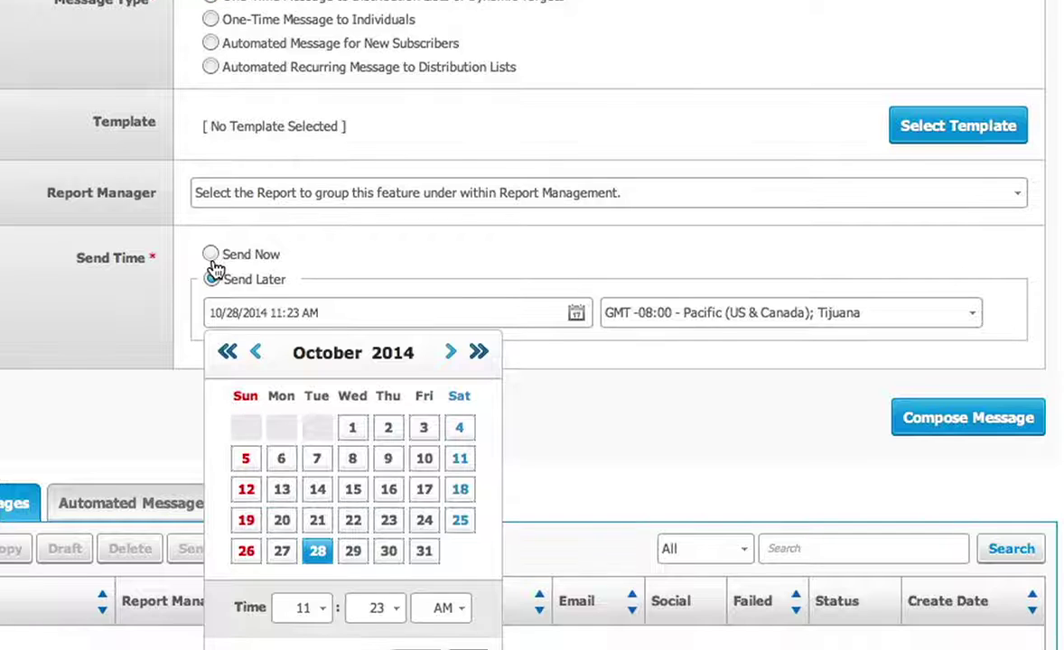
left_click(211, 257)
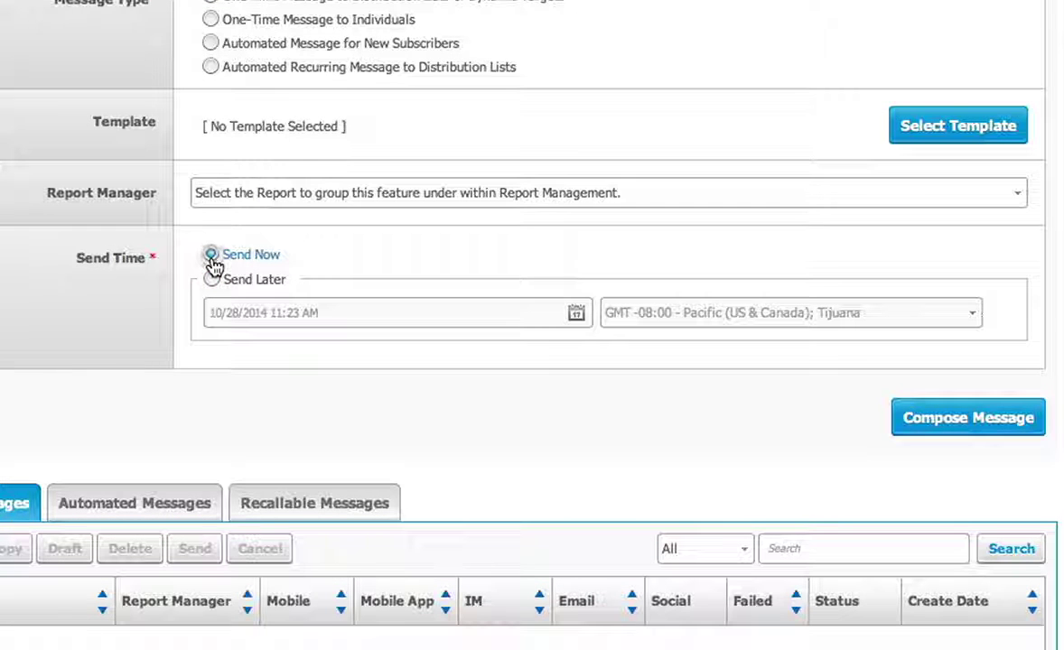
Proceed to composing the message and add "Text goes here." after the header in the text message
left_click(1034, 417)
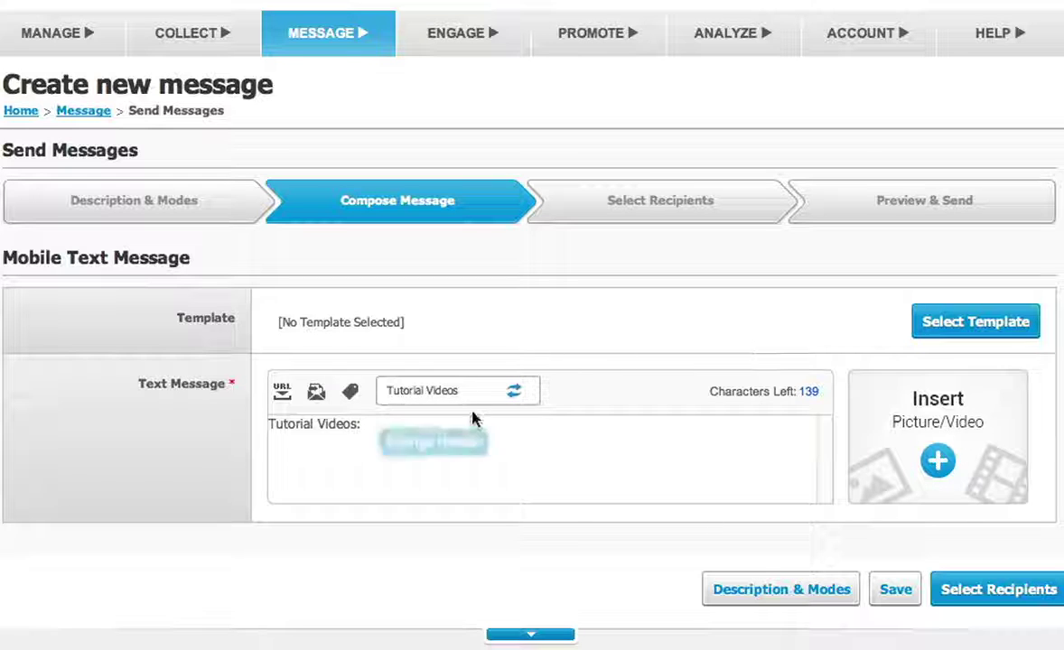
left_click(476, 438)
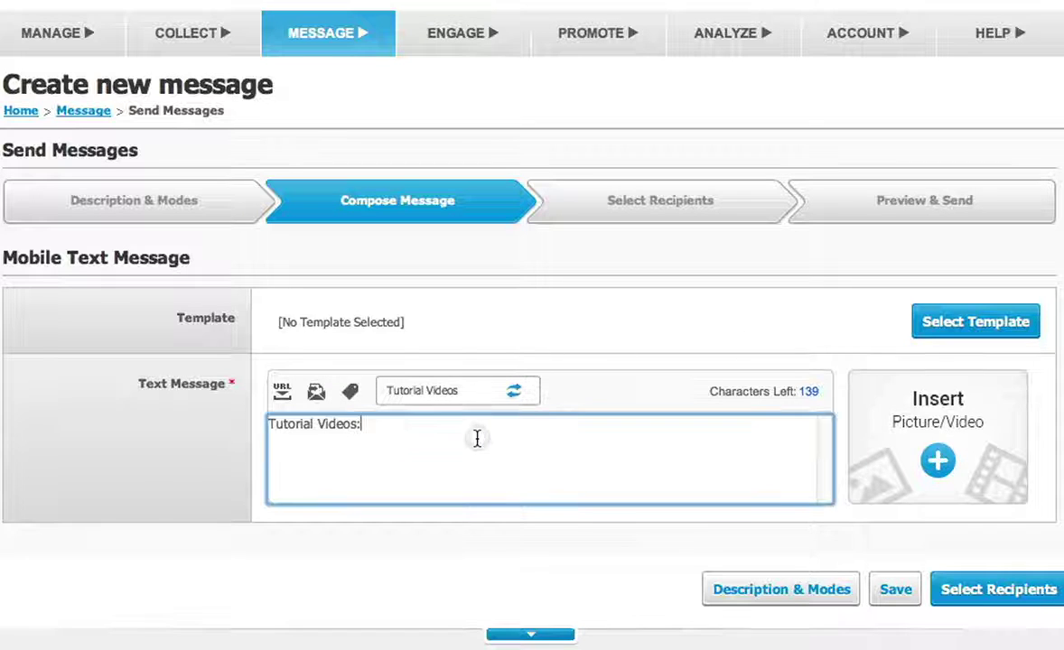
type("Text goes here.")
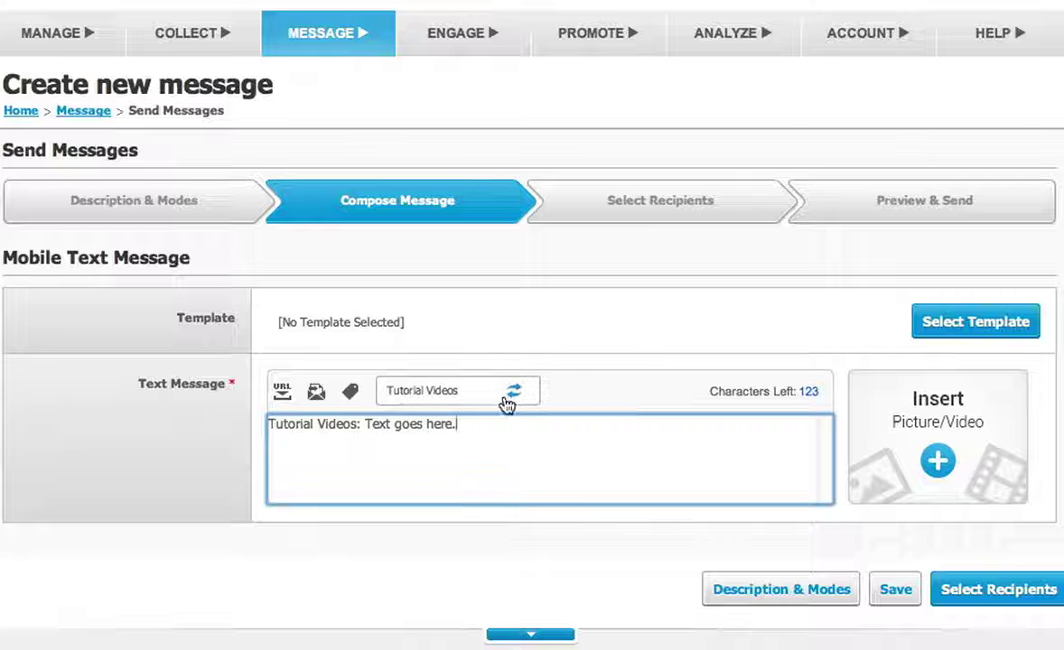
Replace the text message header with "Change Header here" and apply it
triple_click(473, 395)
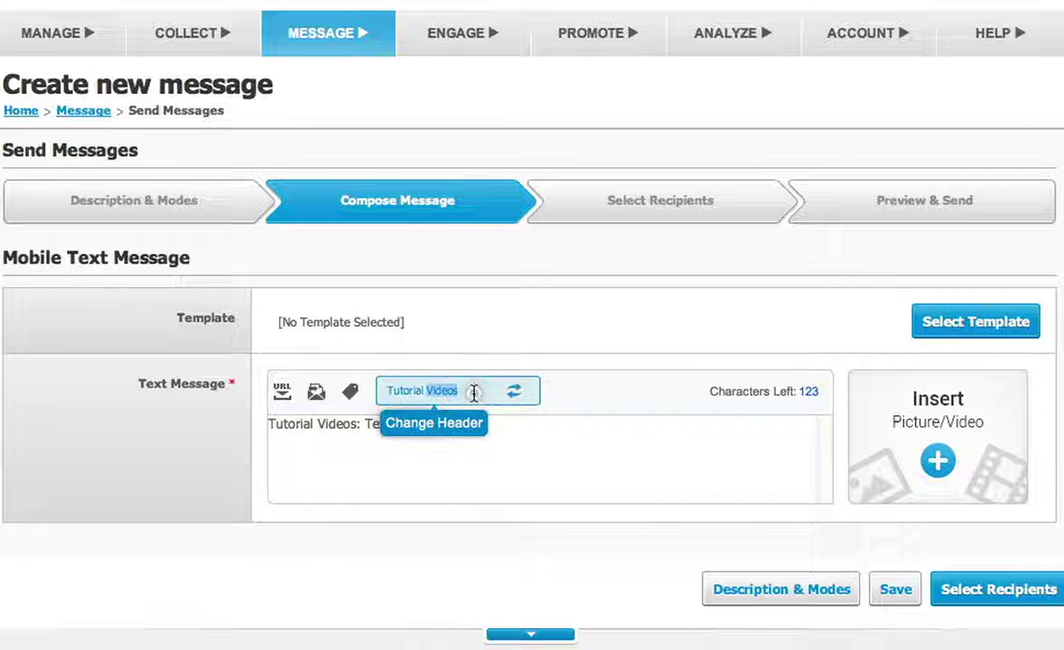
type("Change Hea")
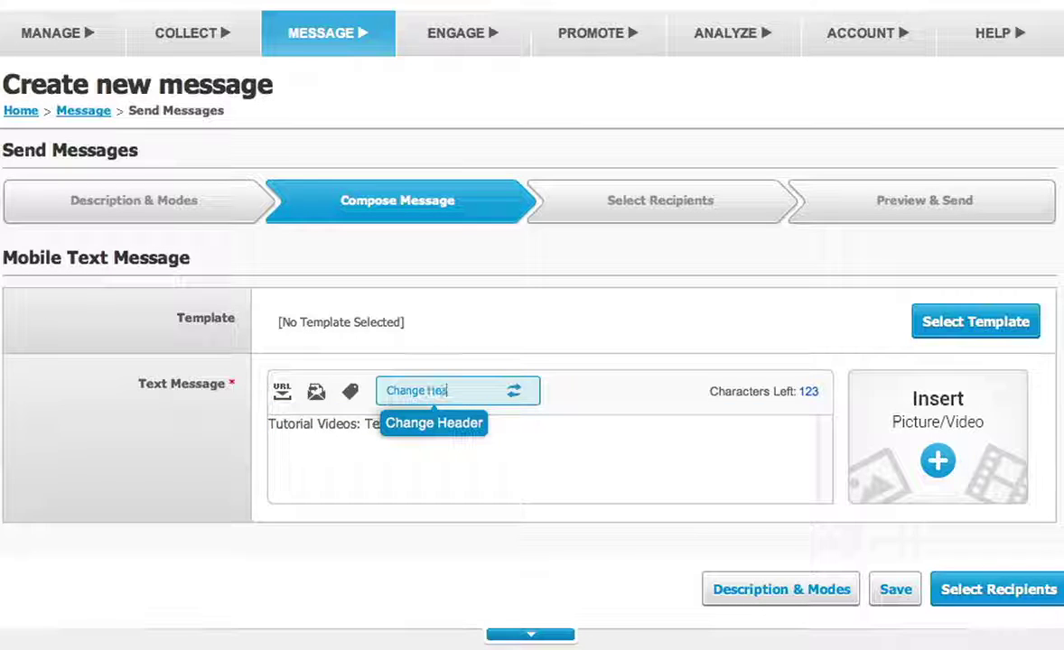
type("der")
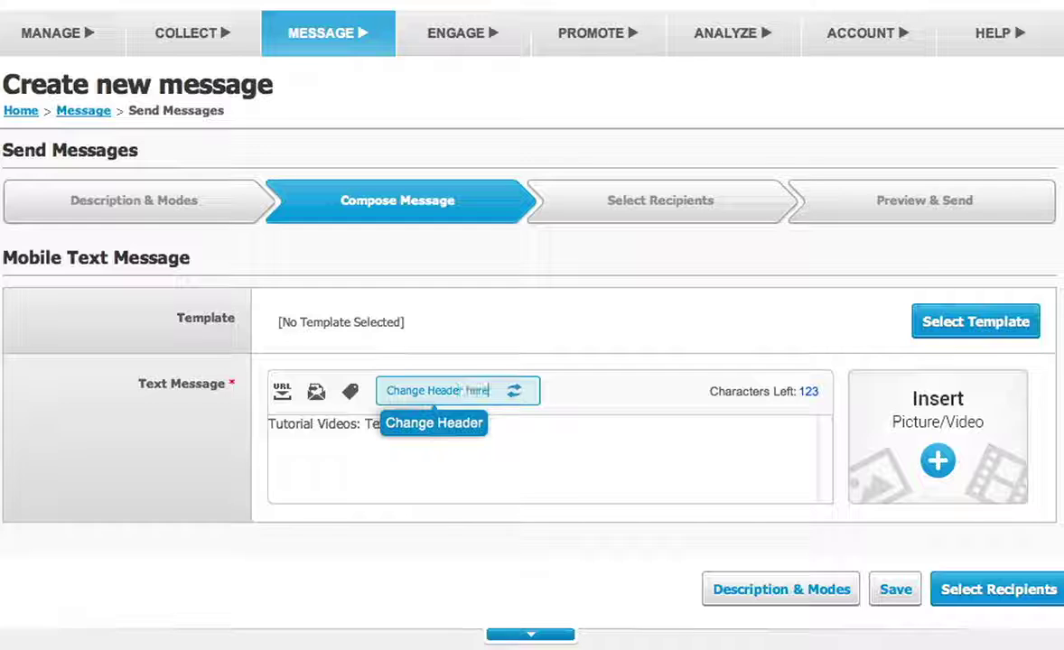
type(" here")
left_click(513, 391)
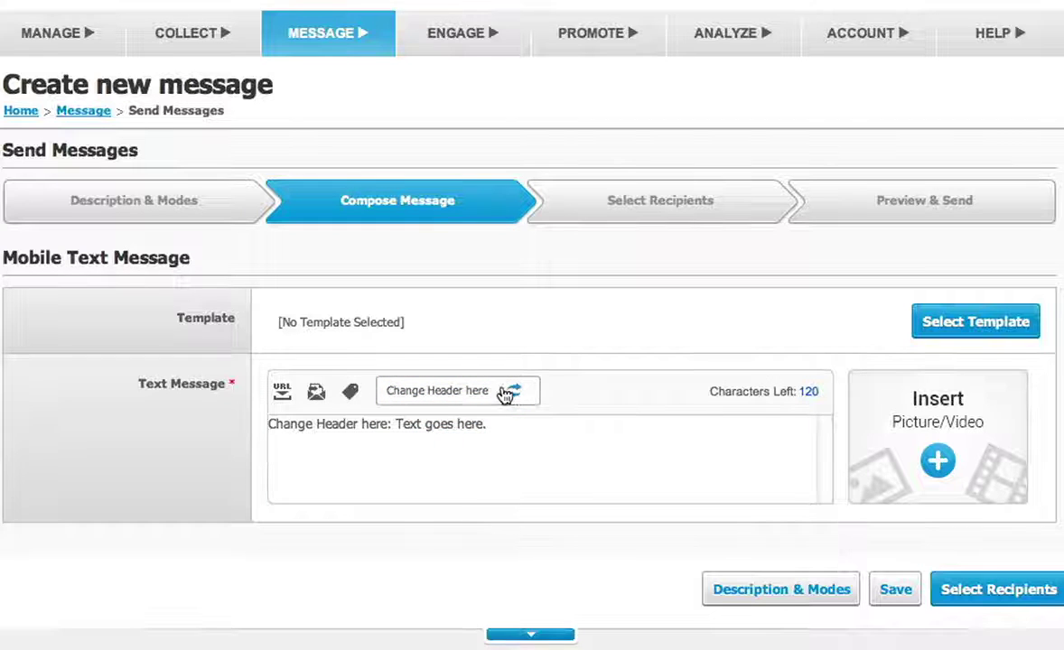
Set the text message header to "Tutorial Videos" and apply it
left_click(410, 390)
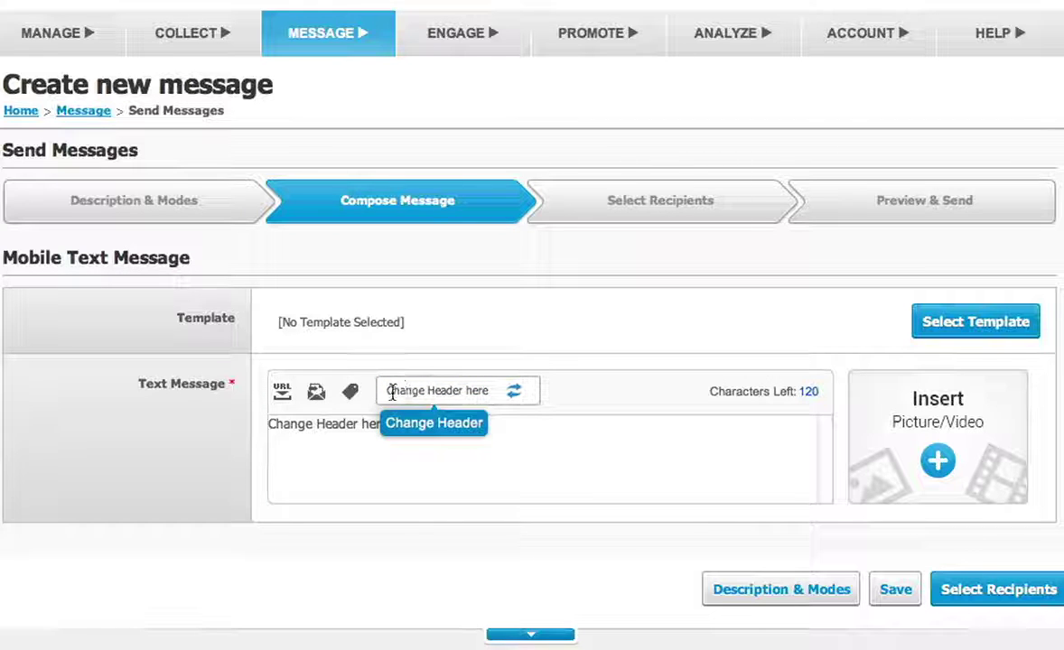
left_click(395, 390)
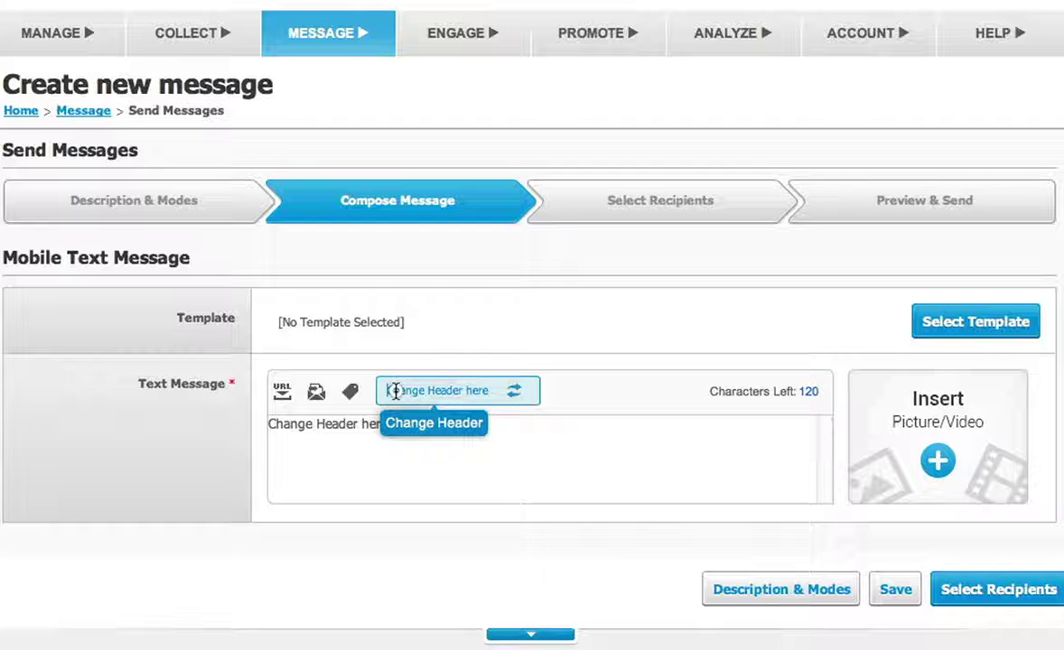
type("Tutorial Videos")
left_click(514, 391)
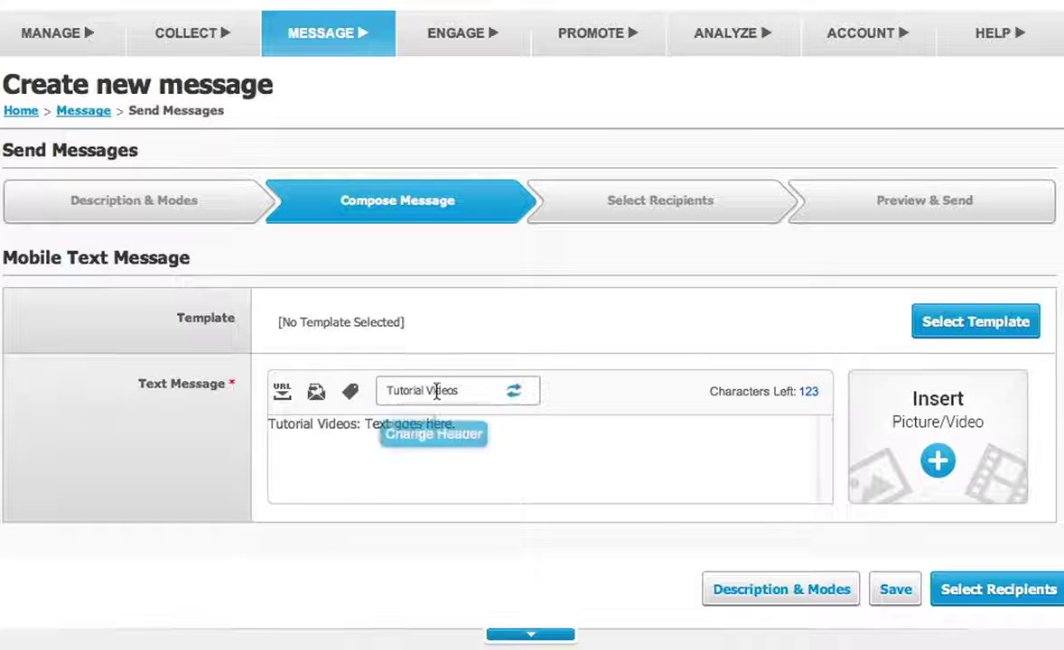
Examine the message's URL shortening, Mail Merge name fields and coupon insertion options without inserting anything
left_click(283, 392)
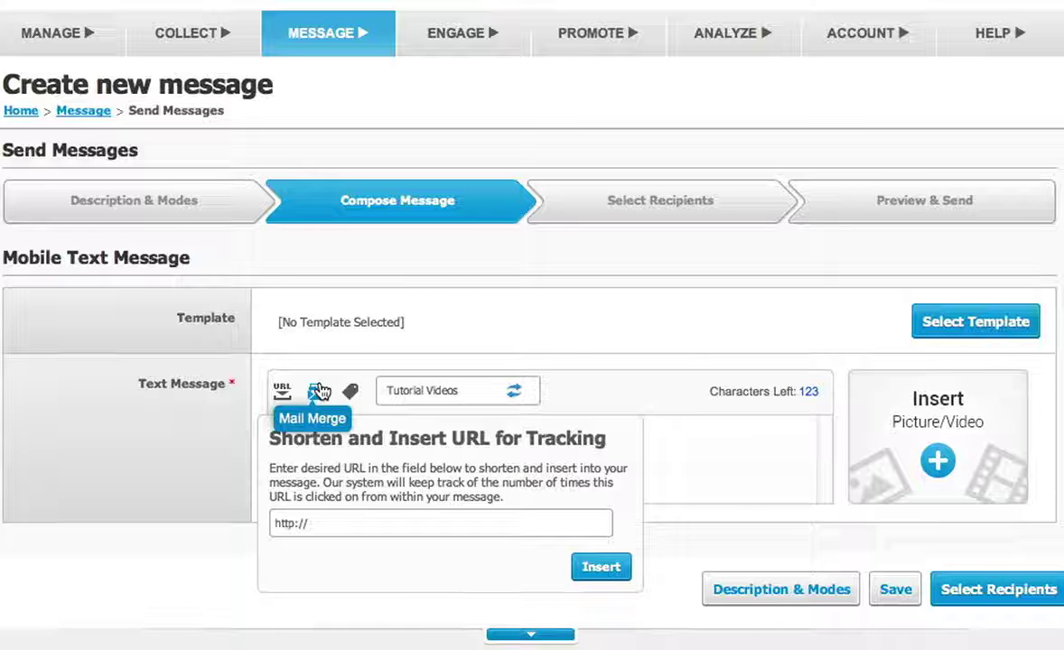
left_click(318, 391)
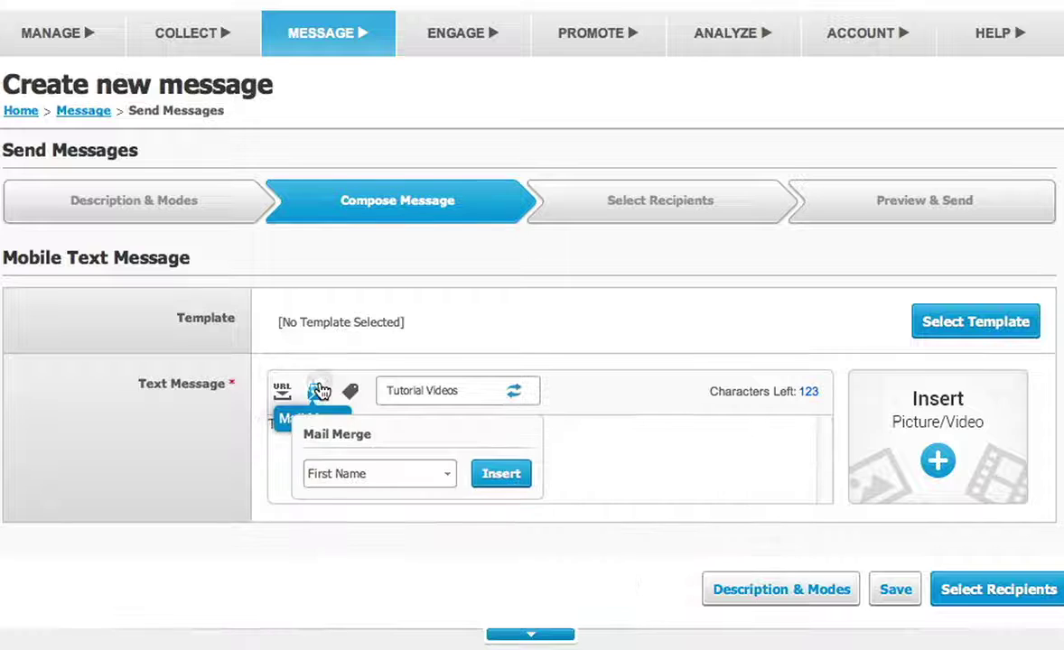
left_click(440, 472)
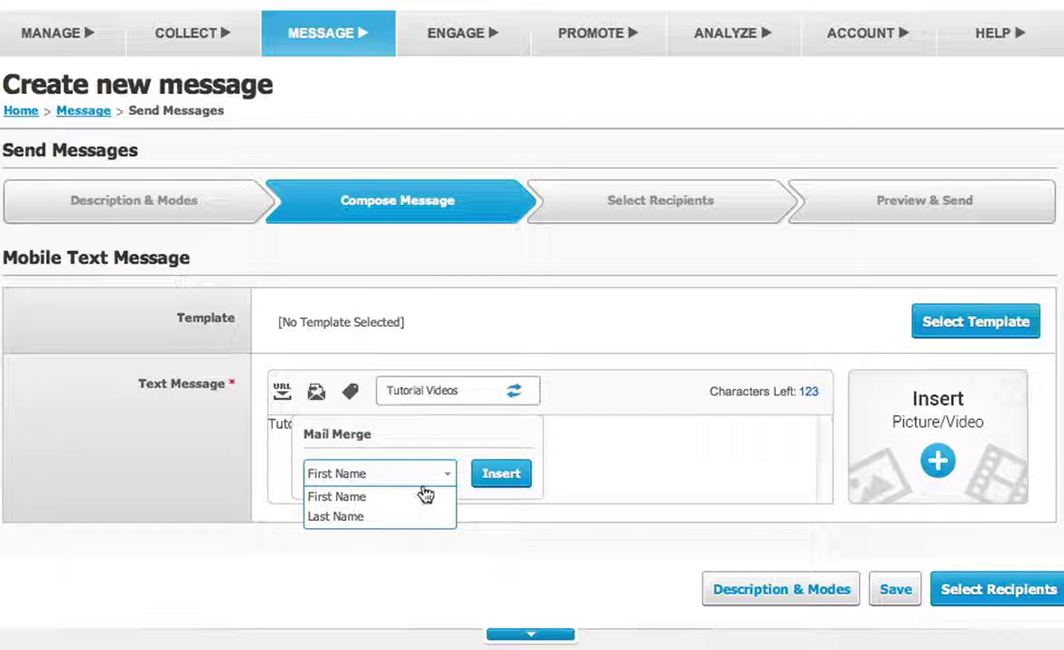
left_click(352, 394)
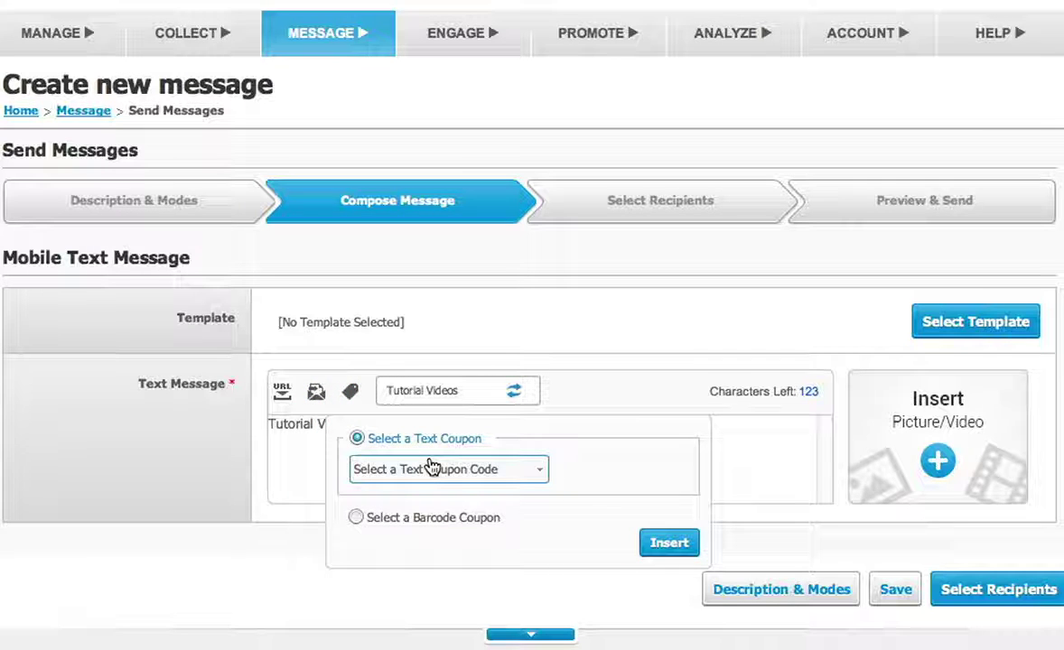
left_click(350, 392)
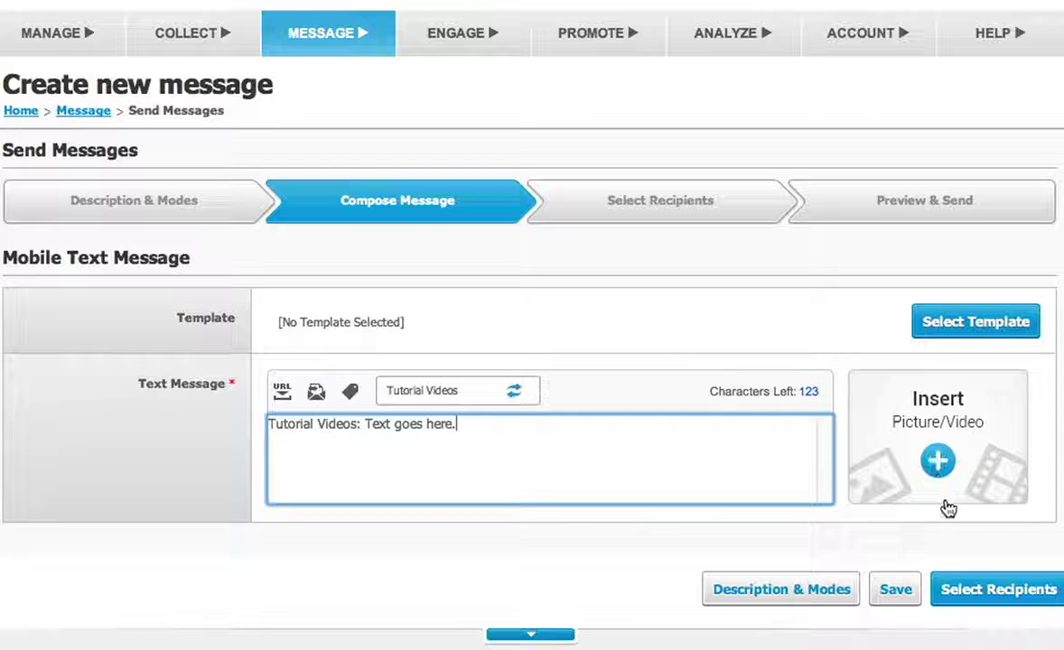
Proceed to choosing the message recipients and add the My Contacts list to the selected distribution lists
left_click(978, 589)
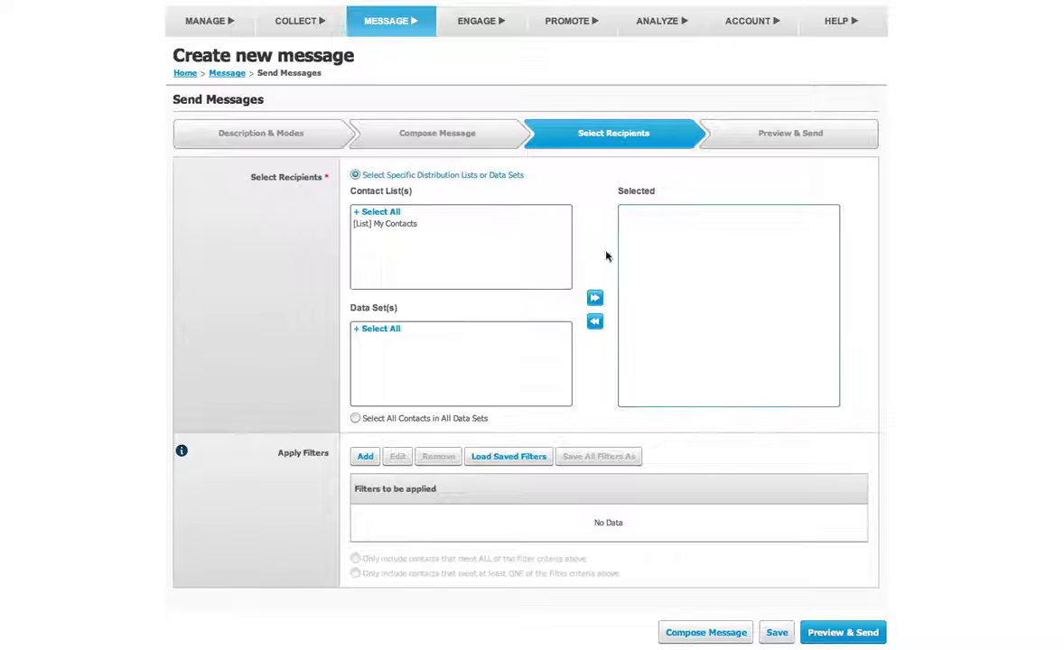
left_click(469, 231)
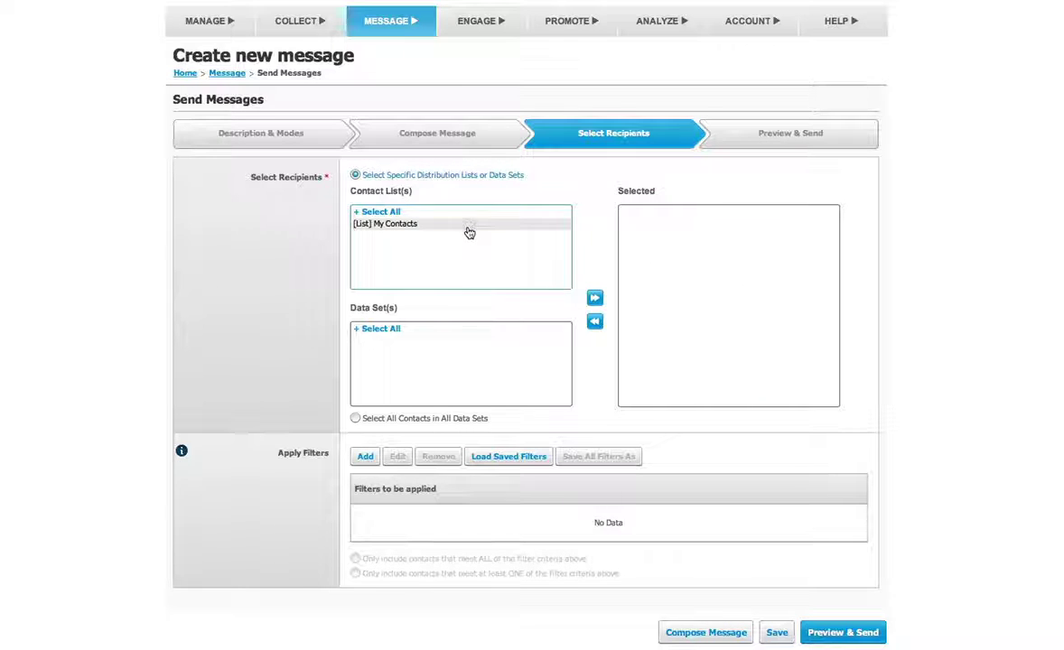
left_click(595, 299)
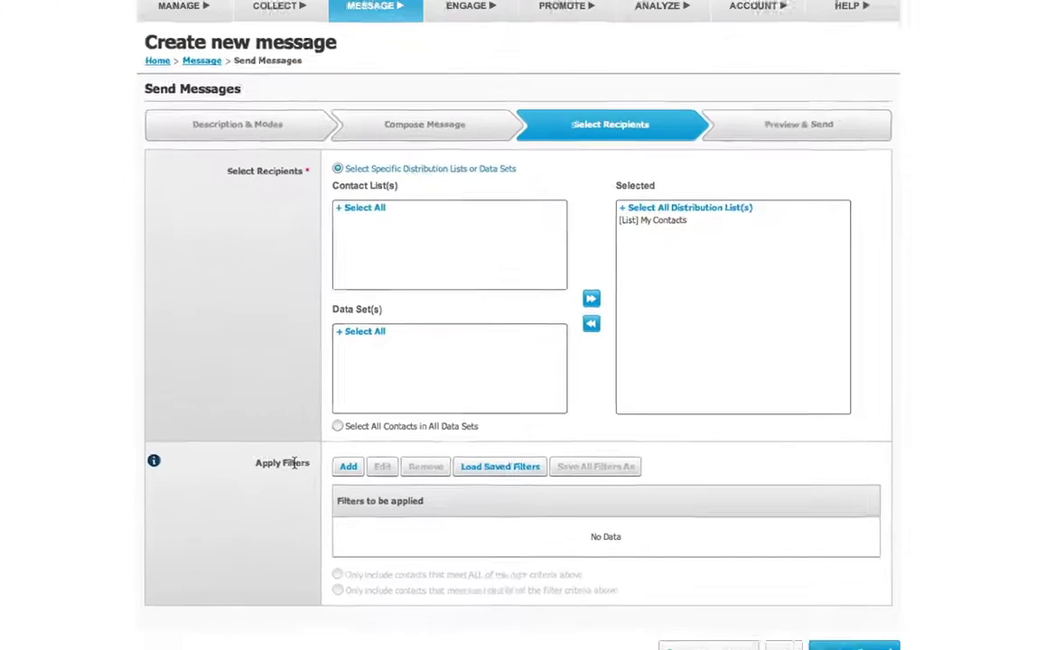
Examine the data type and field options for a new recipient filter without adding one
left_click(363, 458)
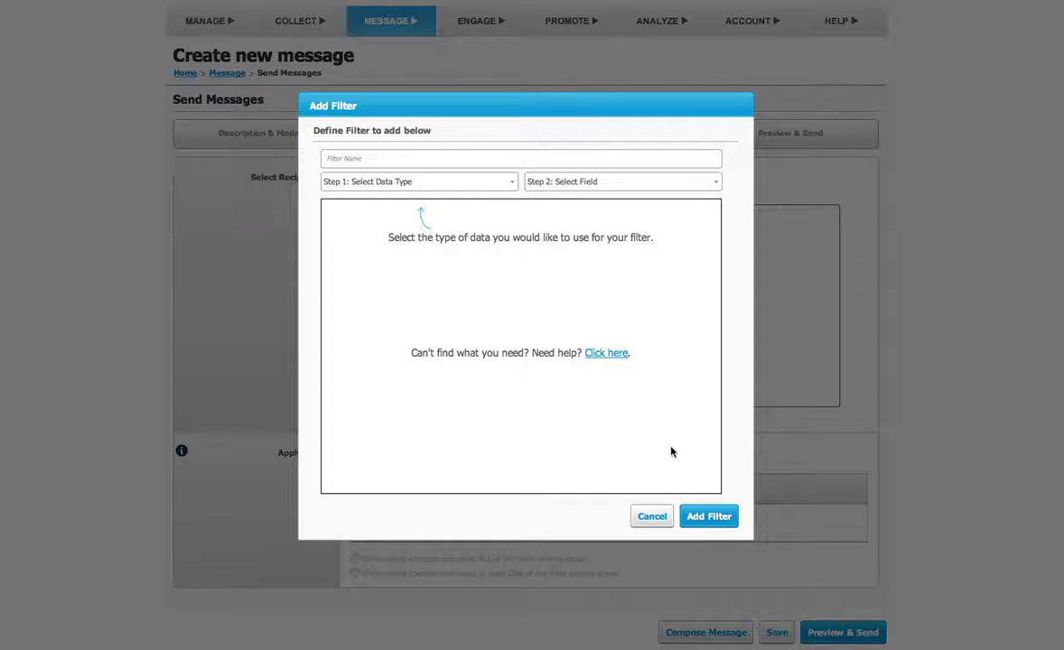
left_click(504, 185)
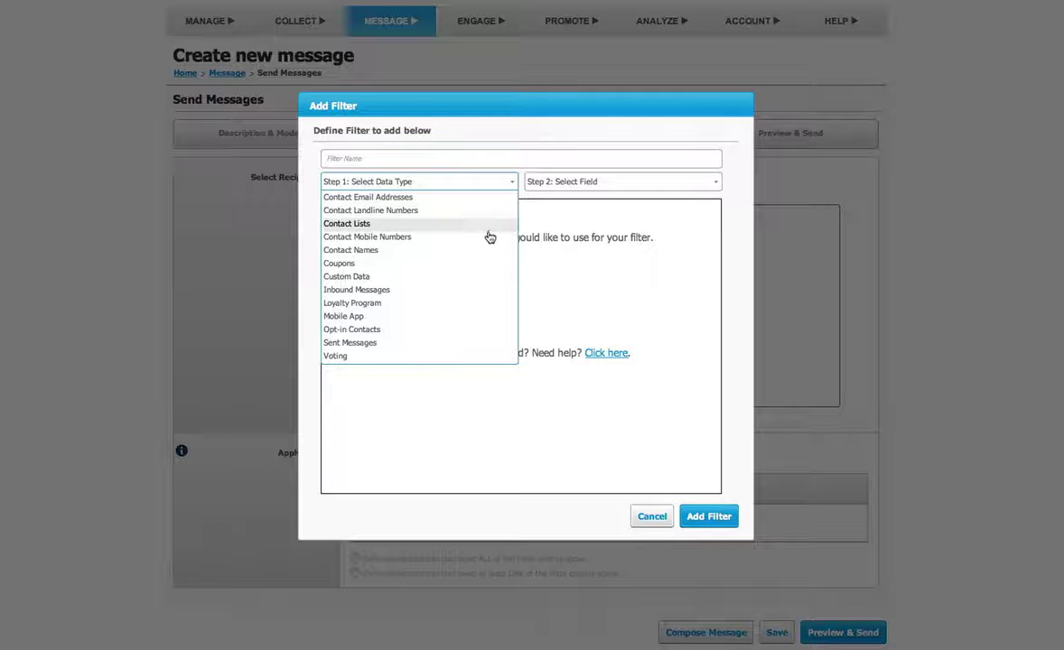
left_click(487, 237)
left_click(570, 185)
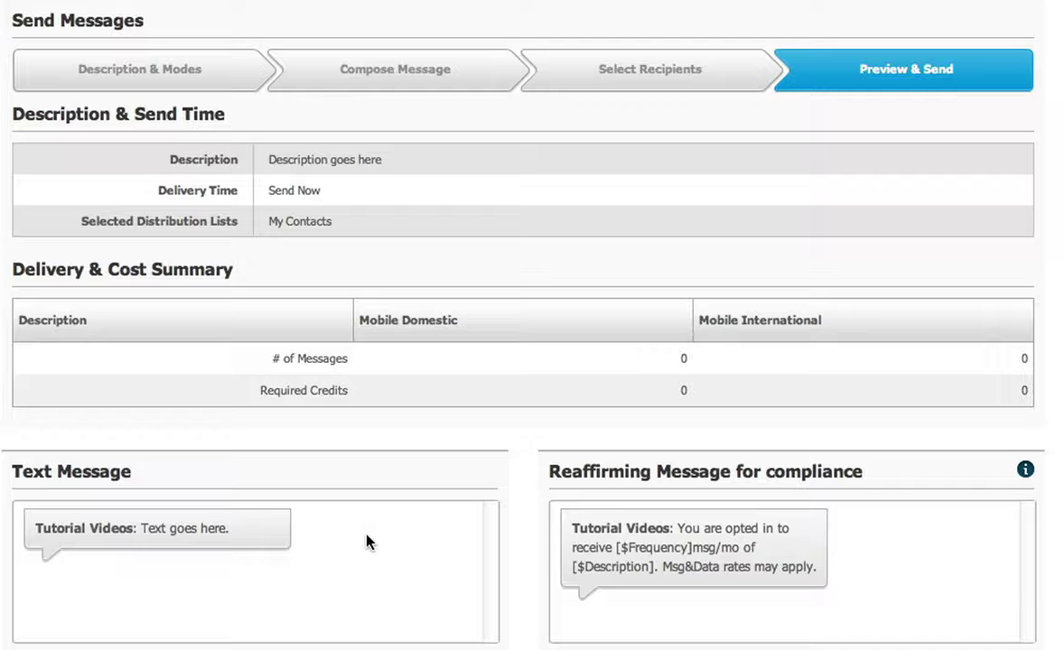
Agree to the compliance terms for the message and set the Trumpia Policies notice not to show again
scroll(367, 542, "down", 3)
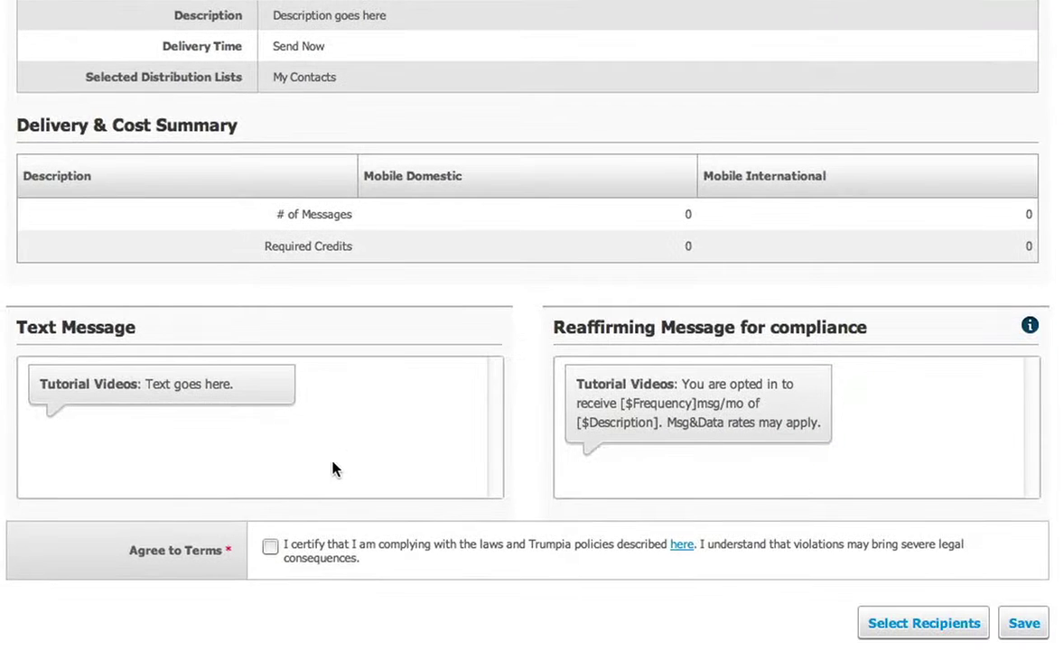
left_click(269, 547)
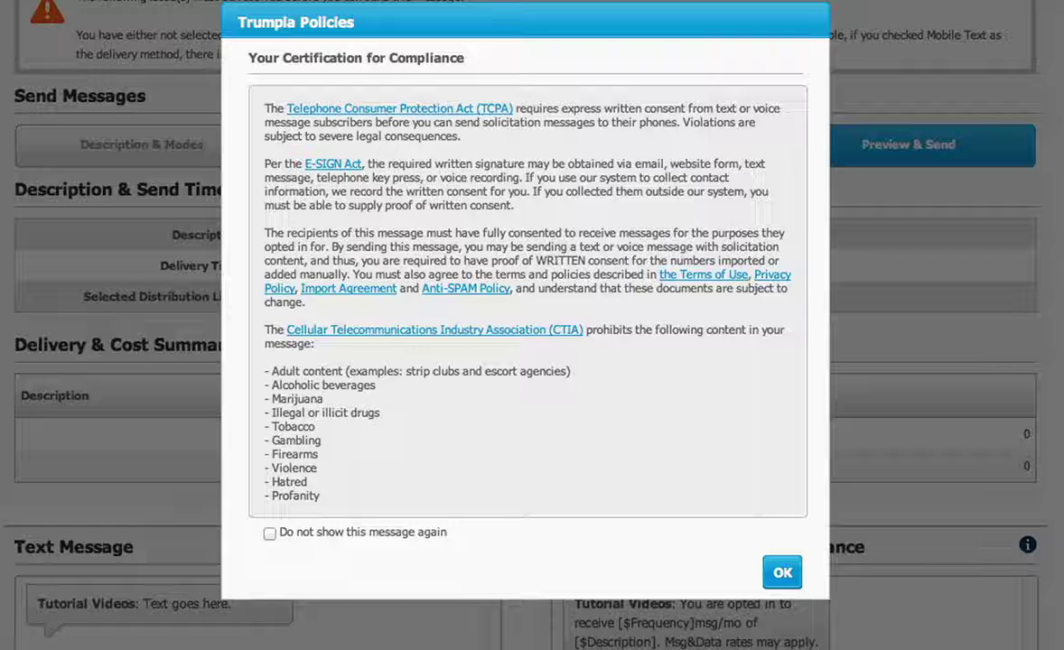
left_click(270, 534)
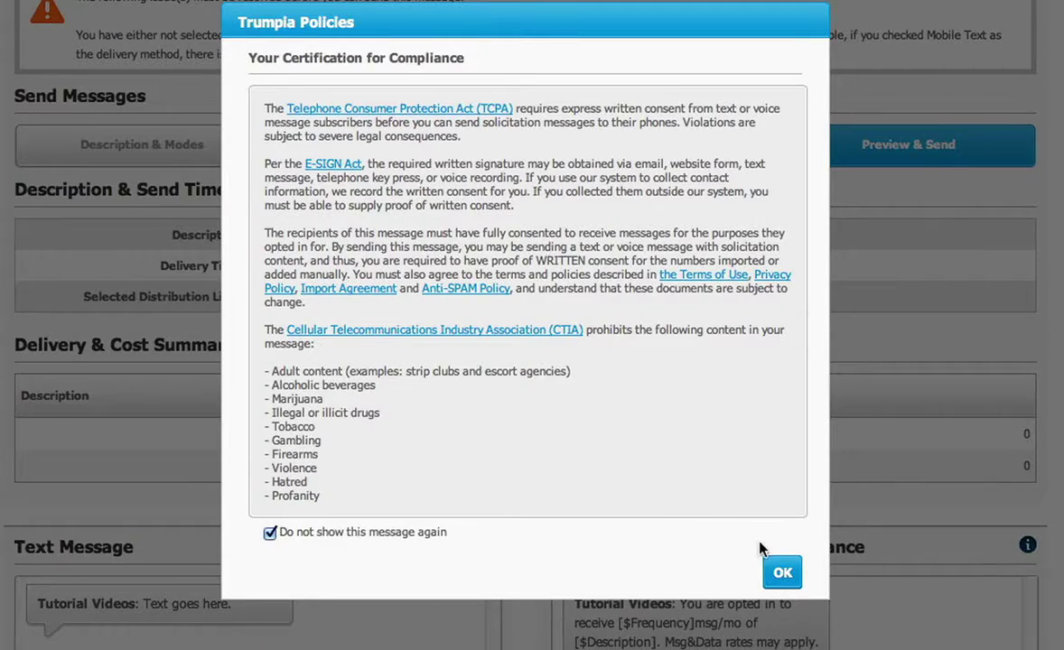